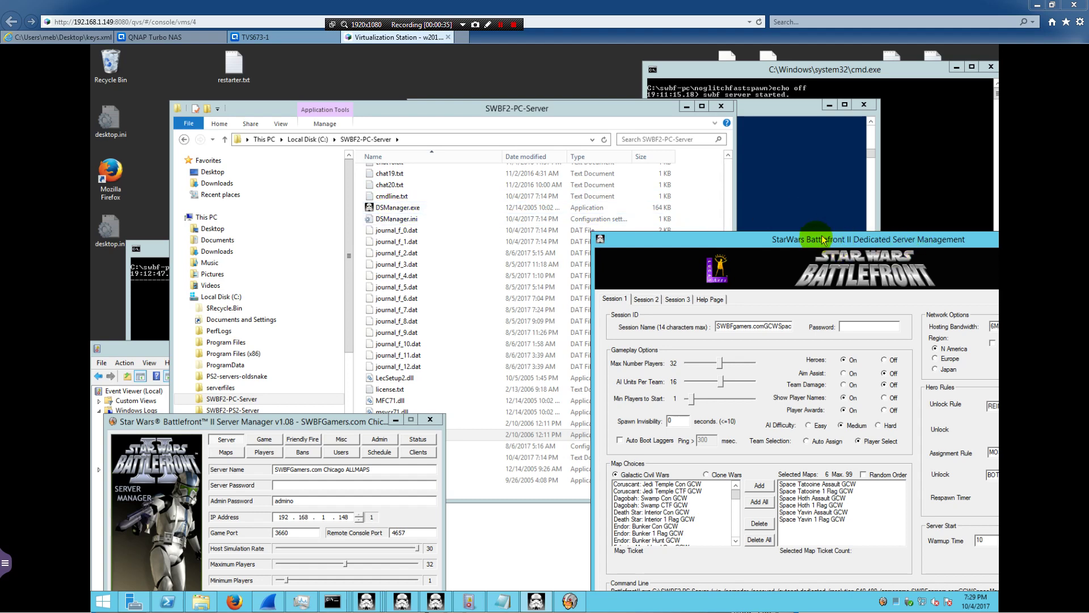
# - Close the Dedicated Server Manager and relaunch it from DSManager.exe
pyautogui.moveTo(806, 240); pyautogui.dragTo(423, 237)
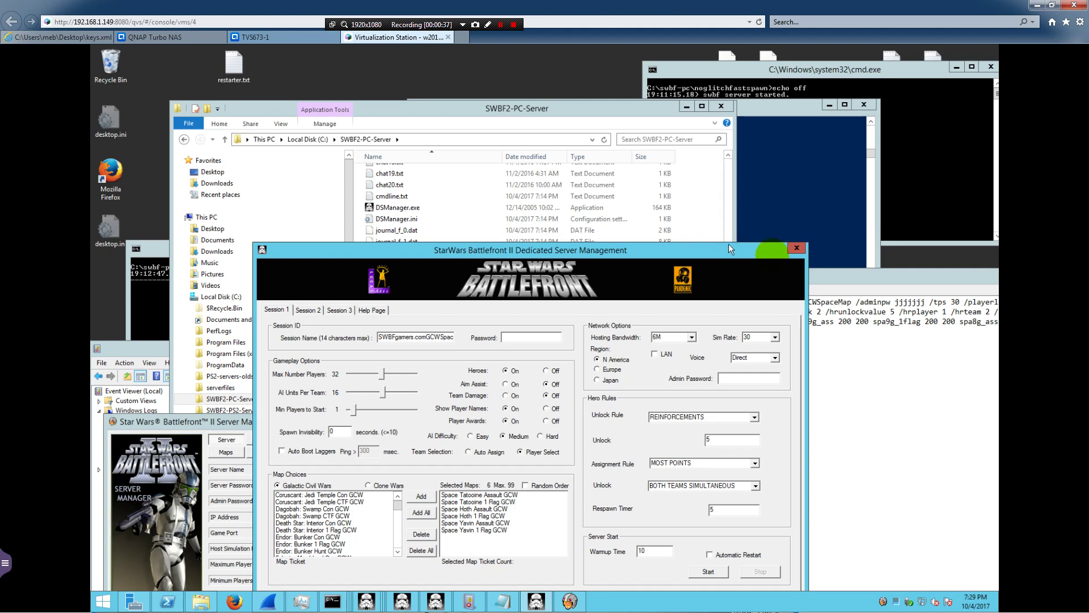
pyautogui.click(806, 243)
pyautogui.doubleClick(398, 208)
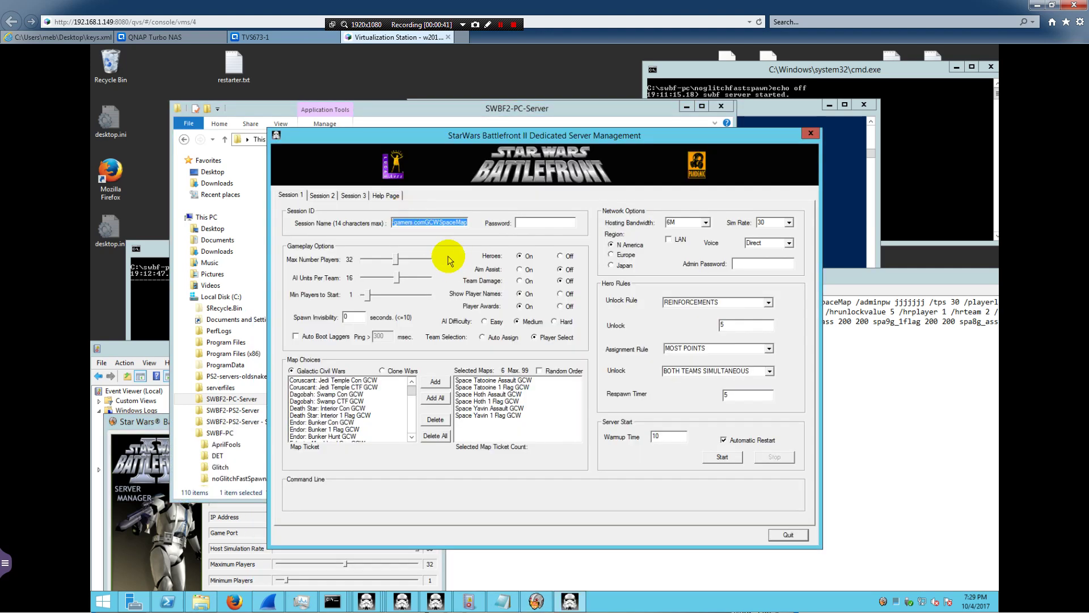
# - Start Session 1's SWBFgamers.comGCWSpaceMap server and turn off its Automatic Restart
pyautogui.click(529, 224)
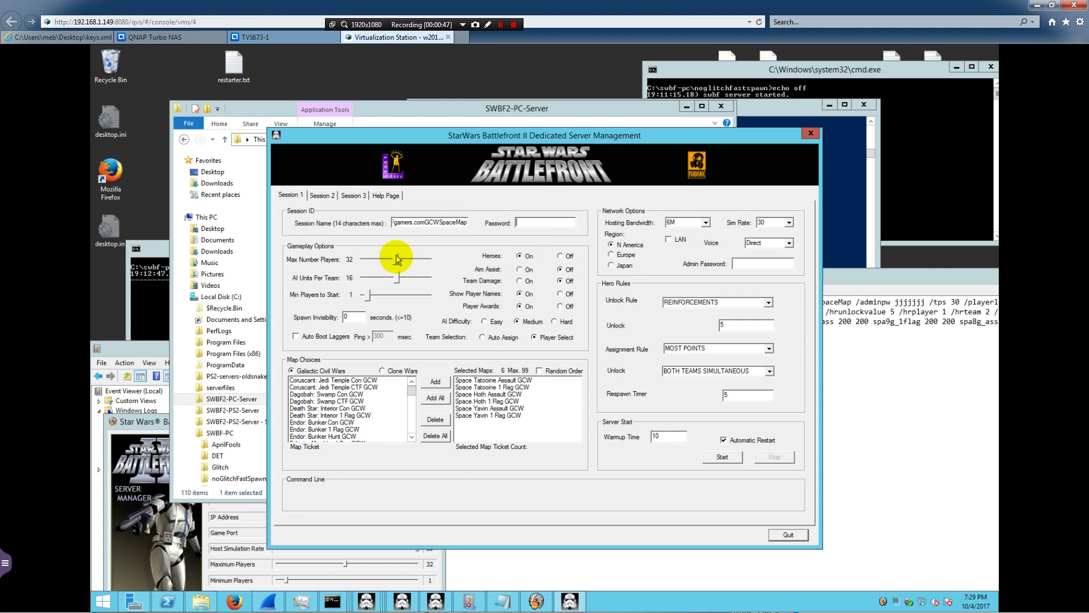
pyautogui.press('Return')
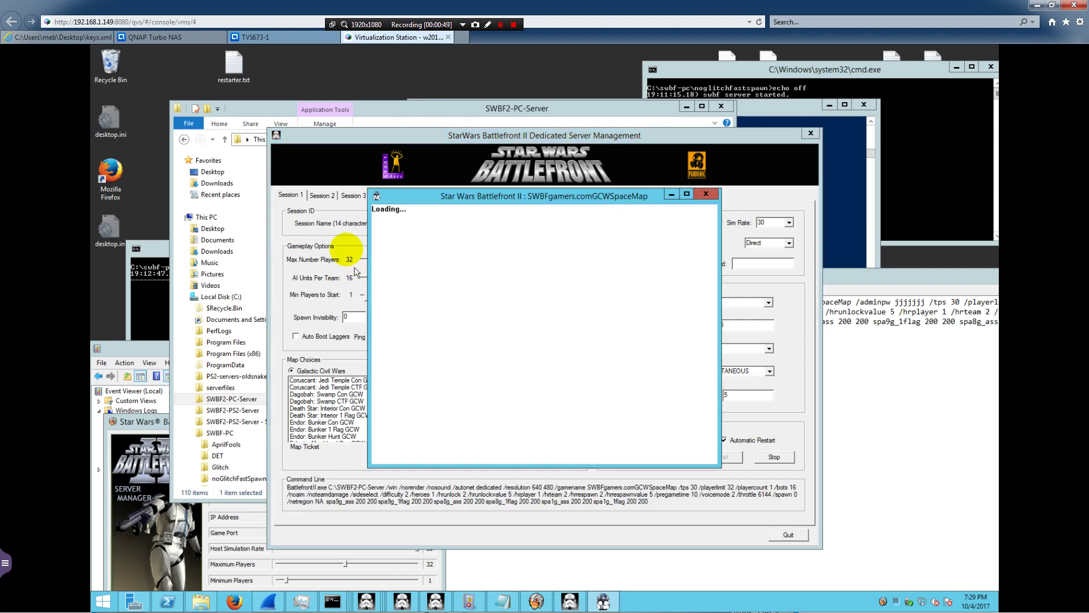
pyautogui.click(705, 196)
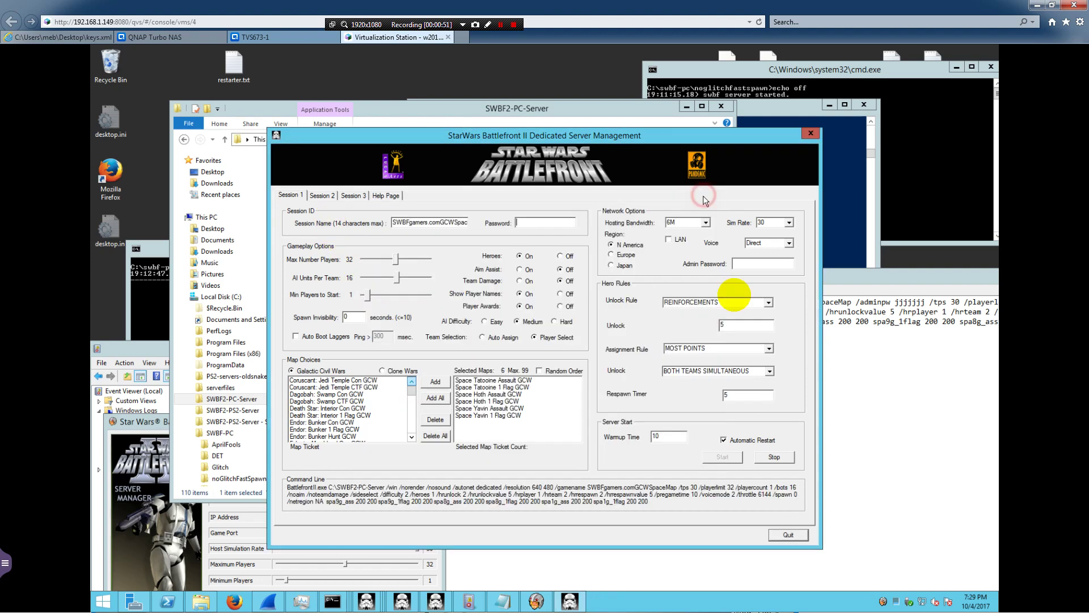
pyautogui.click(723, 440)
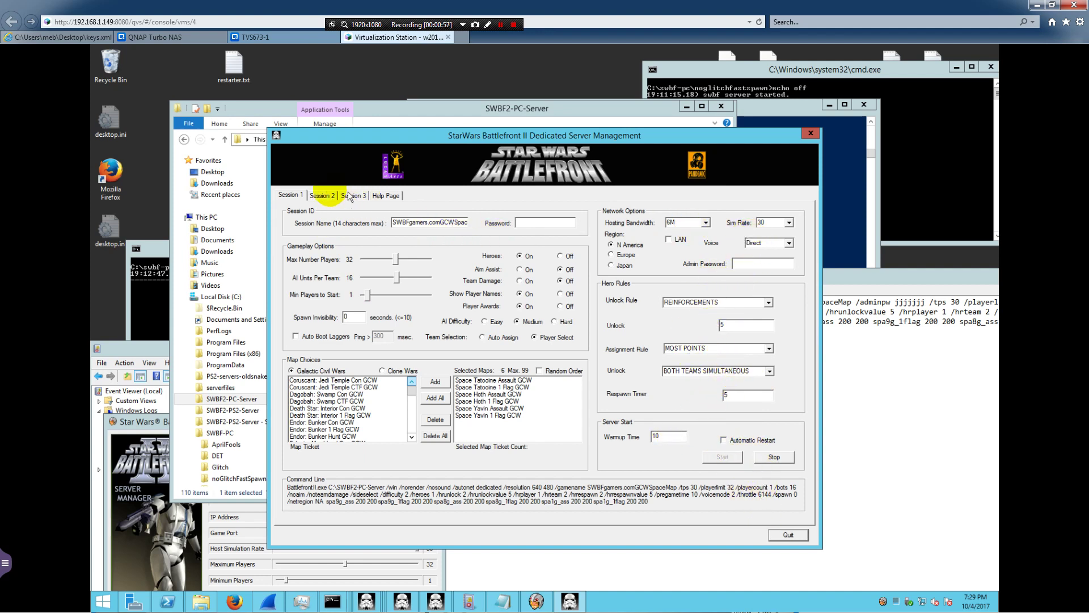
# - On the Session 3 tab, choose 6M for Hosting Bandwidth and 30 for Sim Rate
pyautogui.click(321, 195)
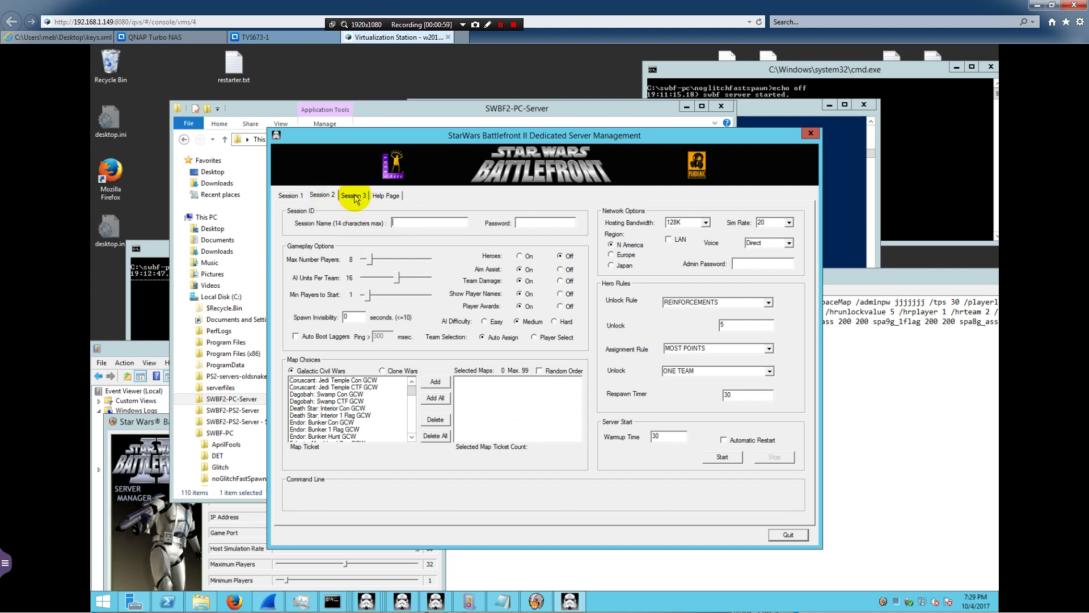
pyautogui.click(354, 195)
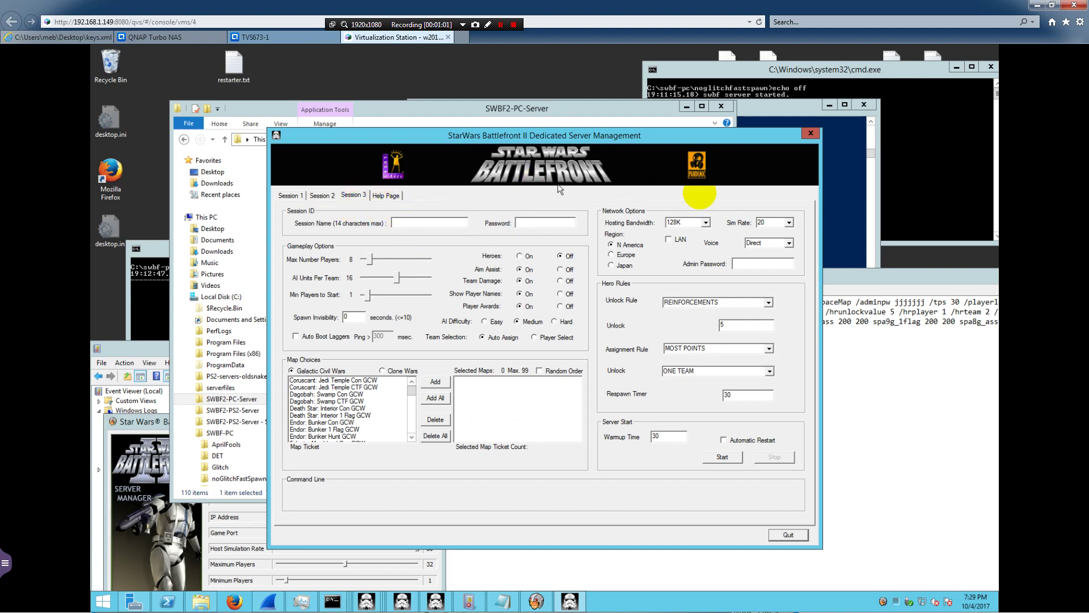
pyautogui.click(705, 223)
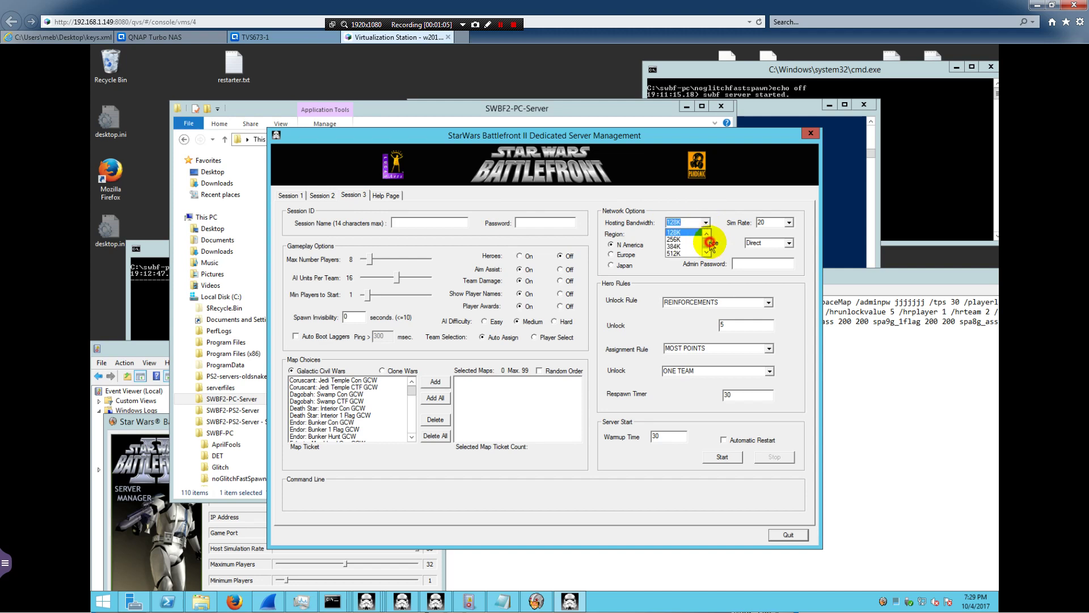
pyautogui.moveTo(710, 244); pyautogui.dragTo(696, 260)
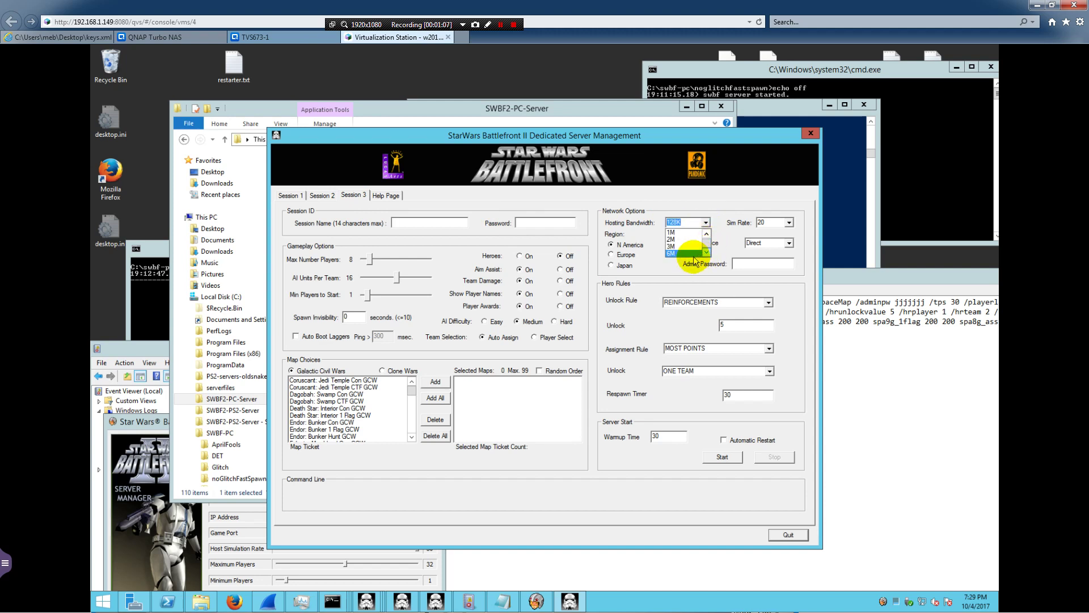
pyautogui.click(692, 255)
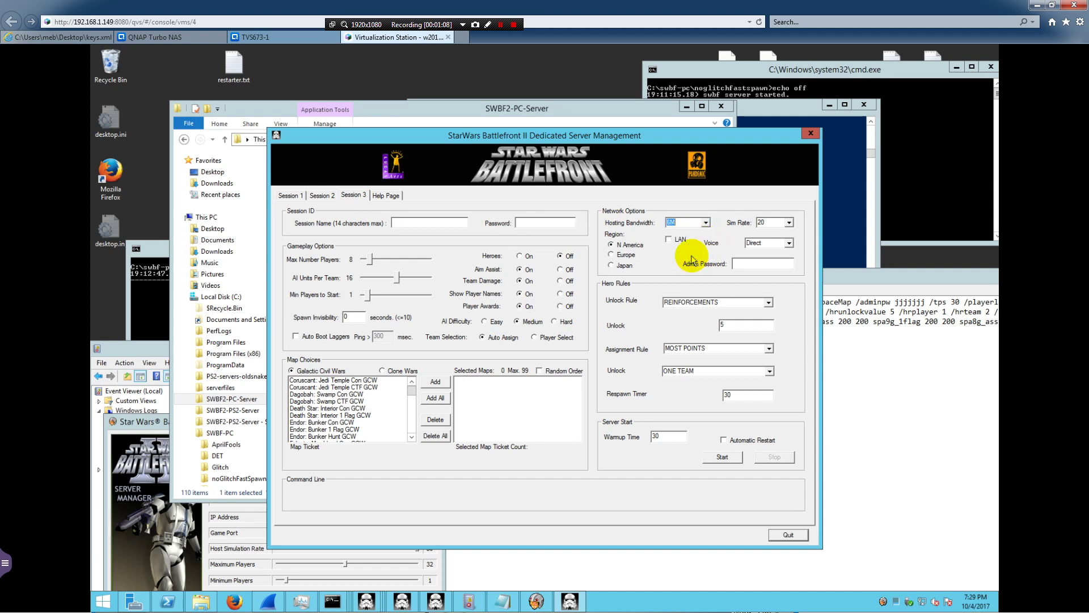
pyautogui.click(789, 223)
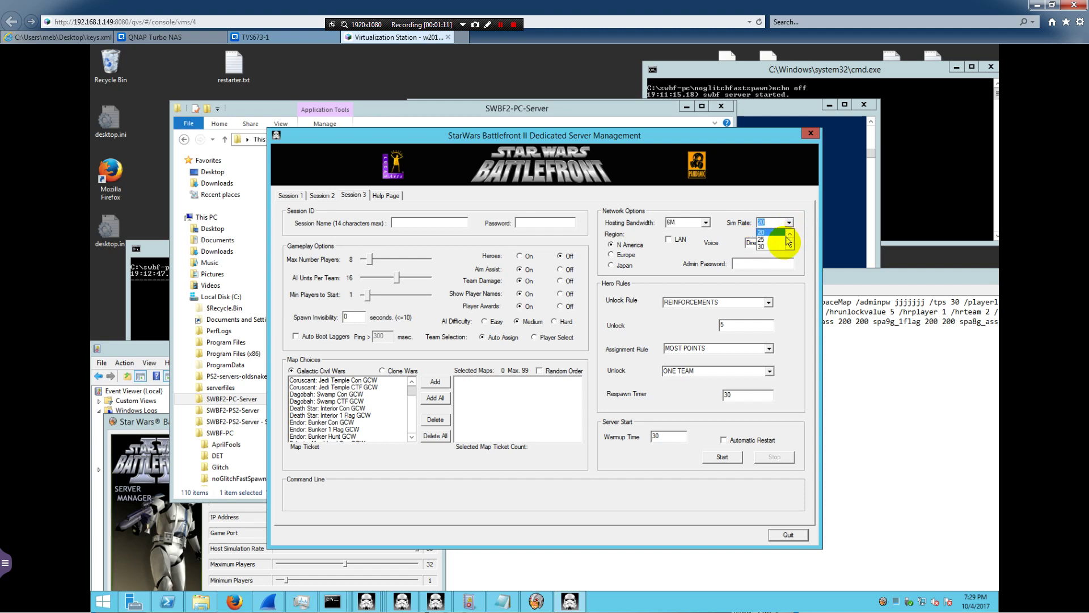
pyautogui.click(780, 246)
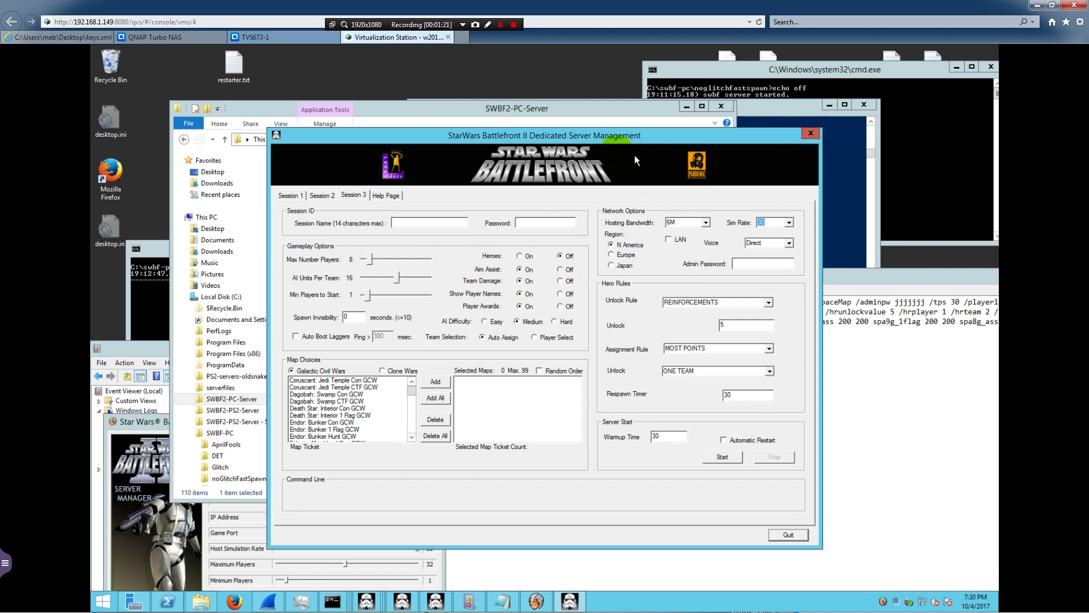
# - View cmdline.txt, then open DSManager.ini in Notepad, read its settings, and close it
pyautogui.moveTo(328, 158); pyautogui.dragTo(510, 342)
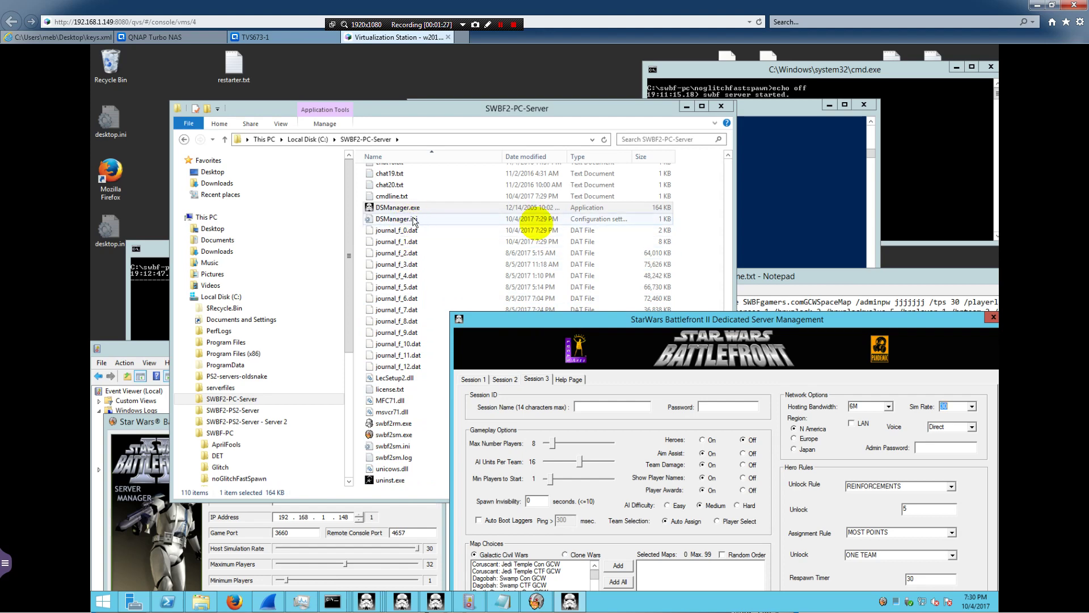
pyautogui.click(761, 284)
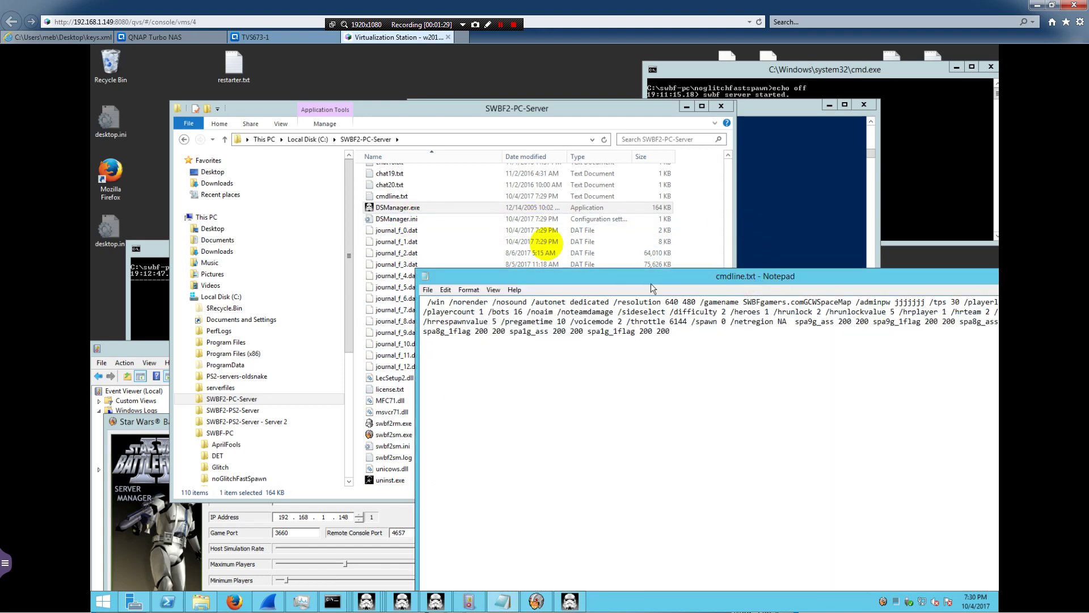
pyautogui.click(405, 222)
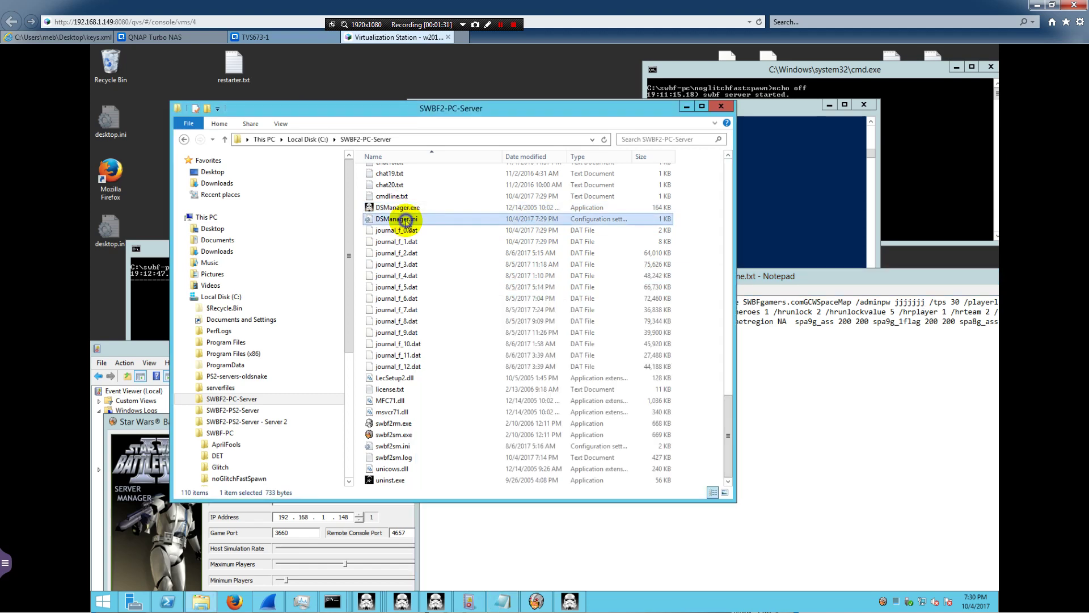
pyautogui.rightClick(404, 219)
pyautogui.click(427, 226)
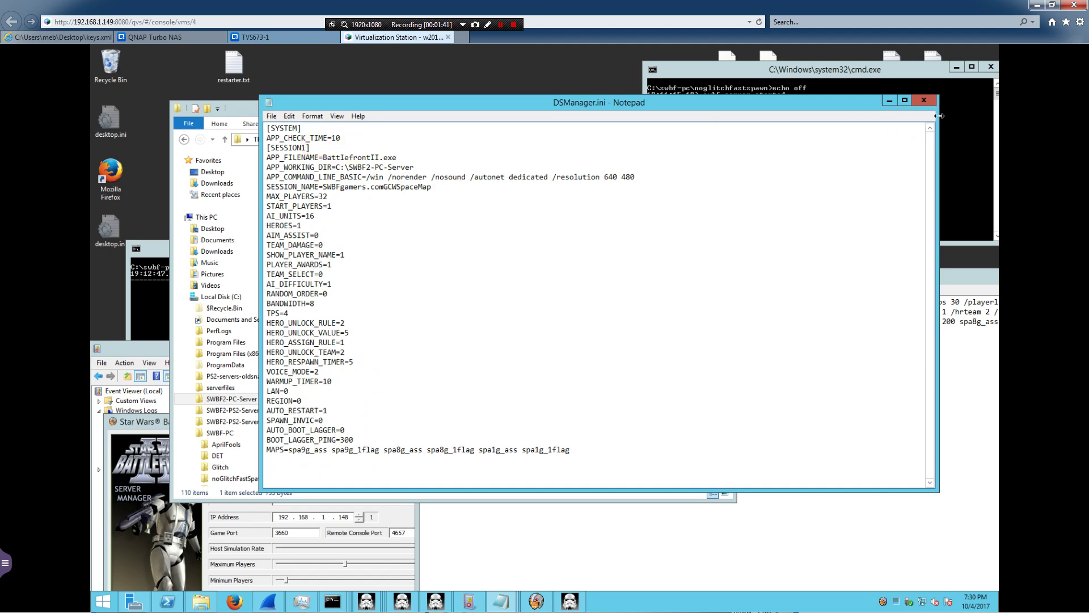
pyautogui.click(926, 101)
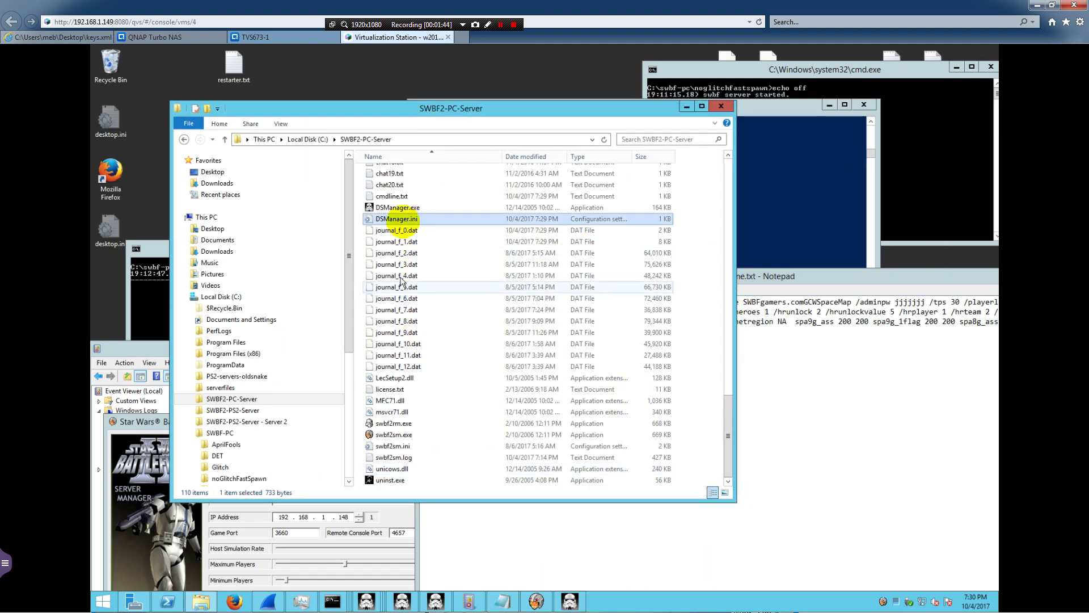
# - Relaunch DSManager.exe, start the Session 1 server, and close its server status window
pyautogui.doubleClick(409, 208)
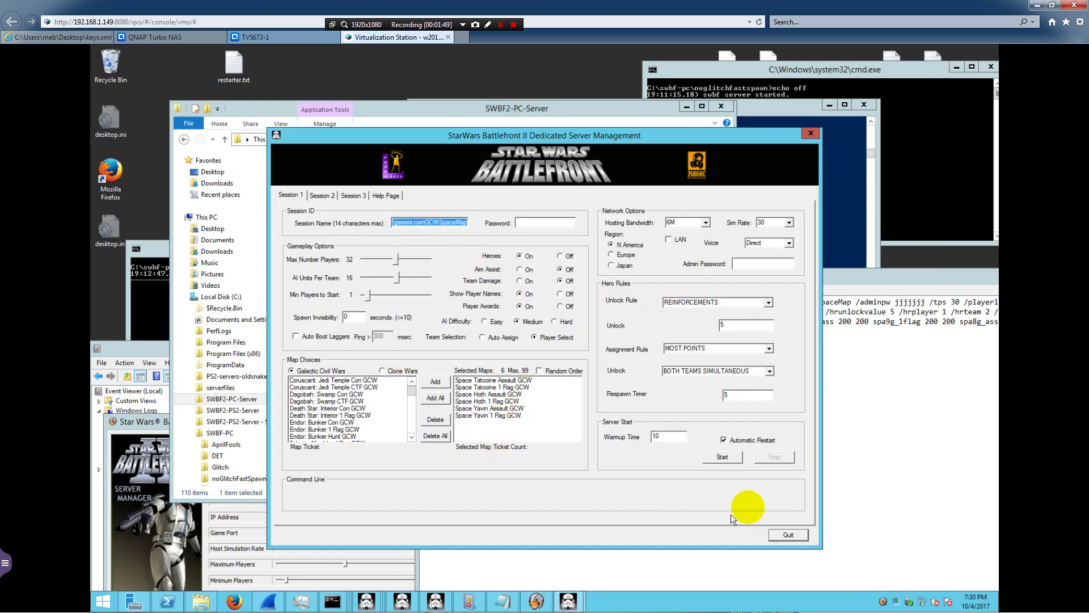
pyautogui.click(723, 458)
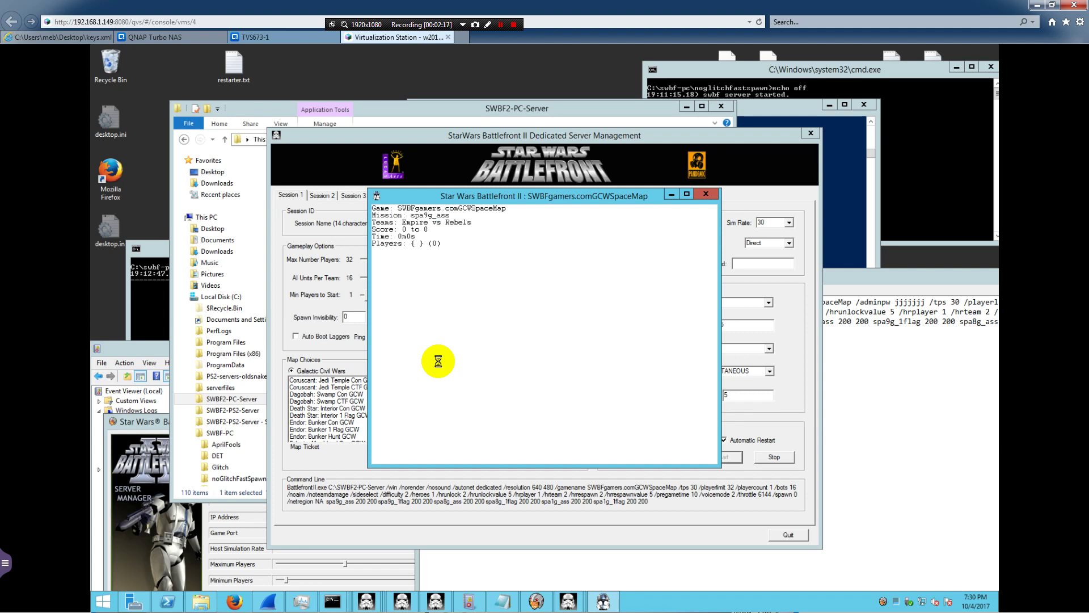
pyautogui.click(706, 193)
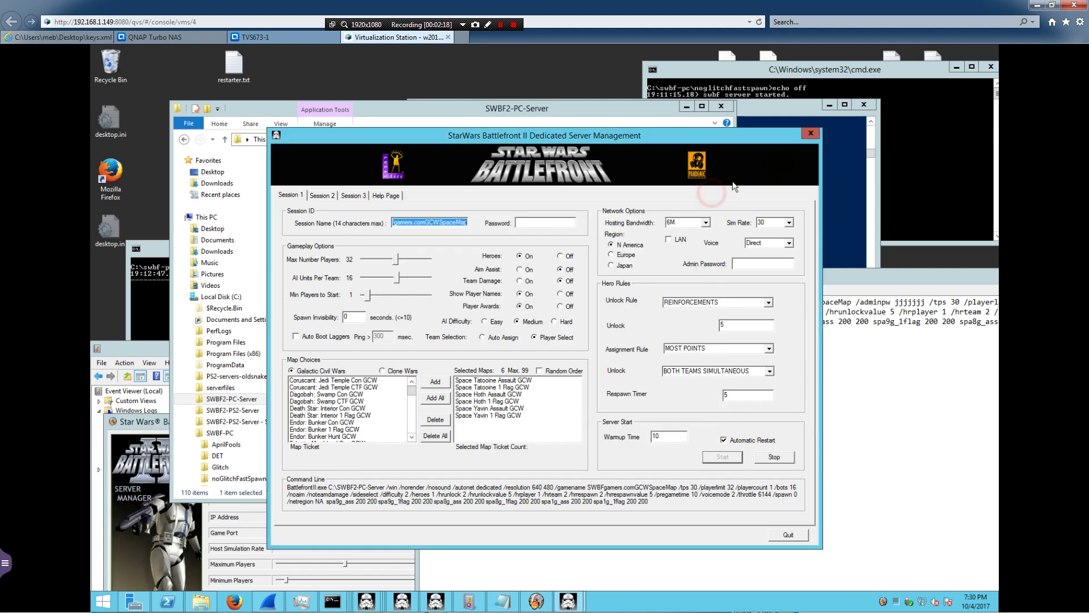
pyautogui.click(810, 133)
# - Bring Server Manager v1.08 forward and review its Game, Friendly Fire, Misc and Admin pages
pyautogui.click(113, 430)
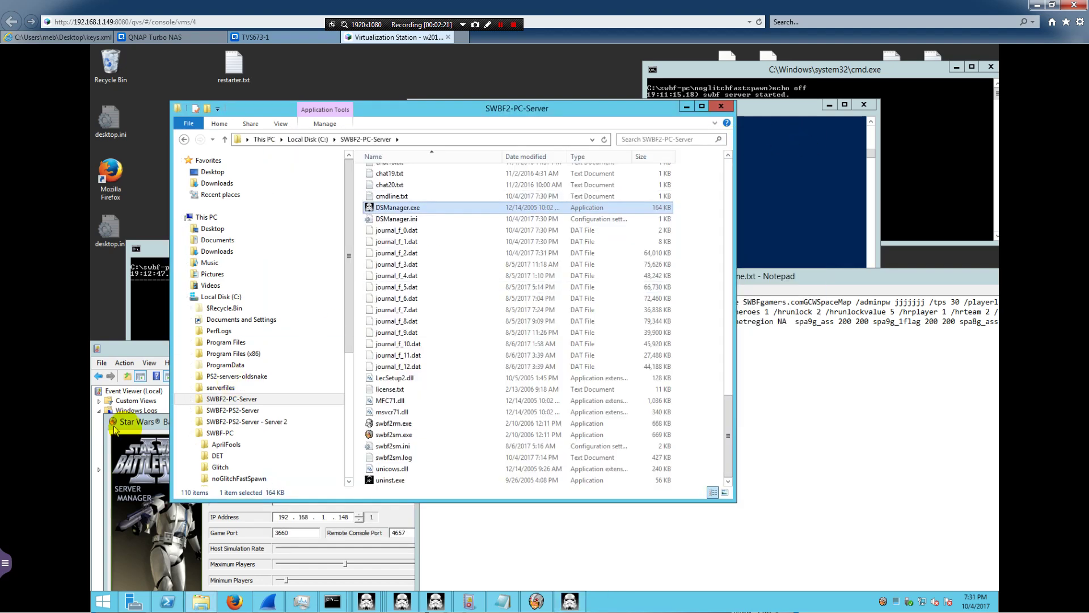
pyautogui.moveTo(228, 420); pyautogui.dragTo(336, 161)
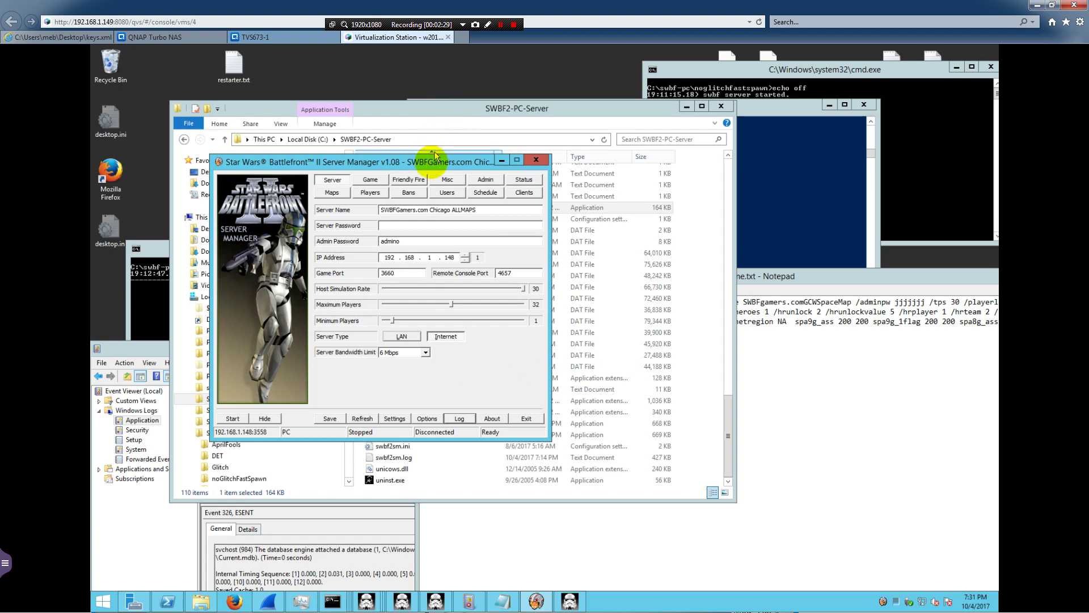
pyautogui.moveTo(435, 156); pyautogui.dragTo(461, 210)
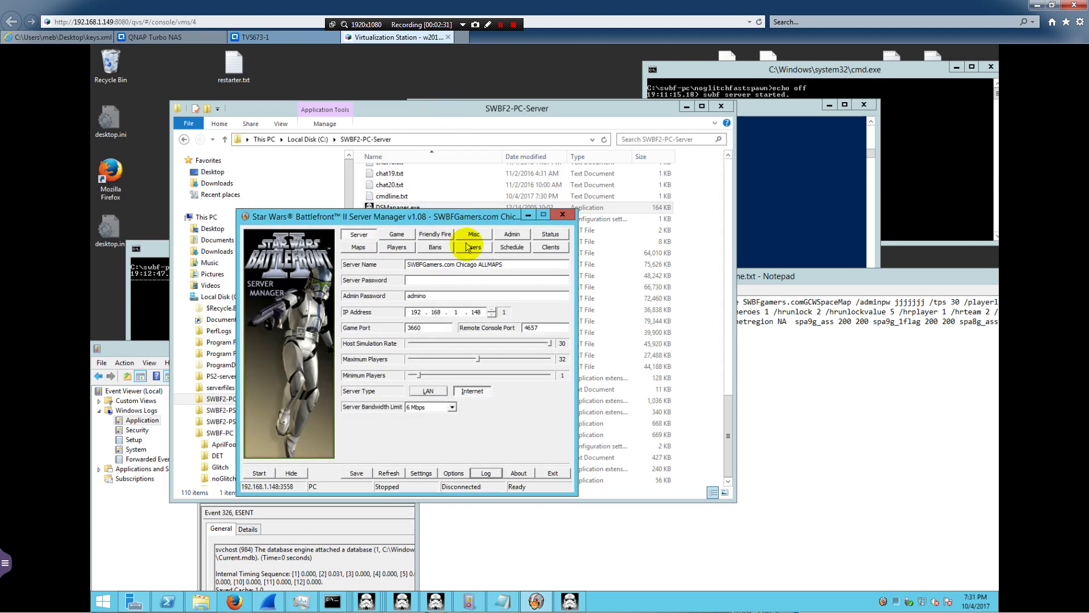
pyautogui.click(398, 235)
pyautogui.click(436, 235)
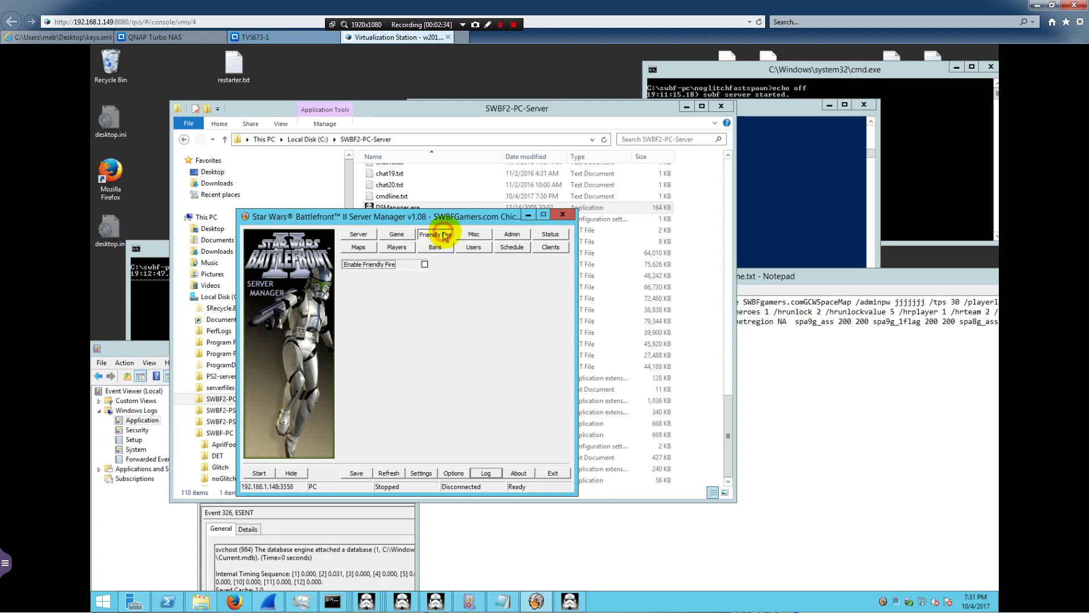
pyautogui.click(481, 236)
pyautogui.click(512, 234)
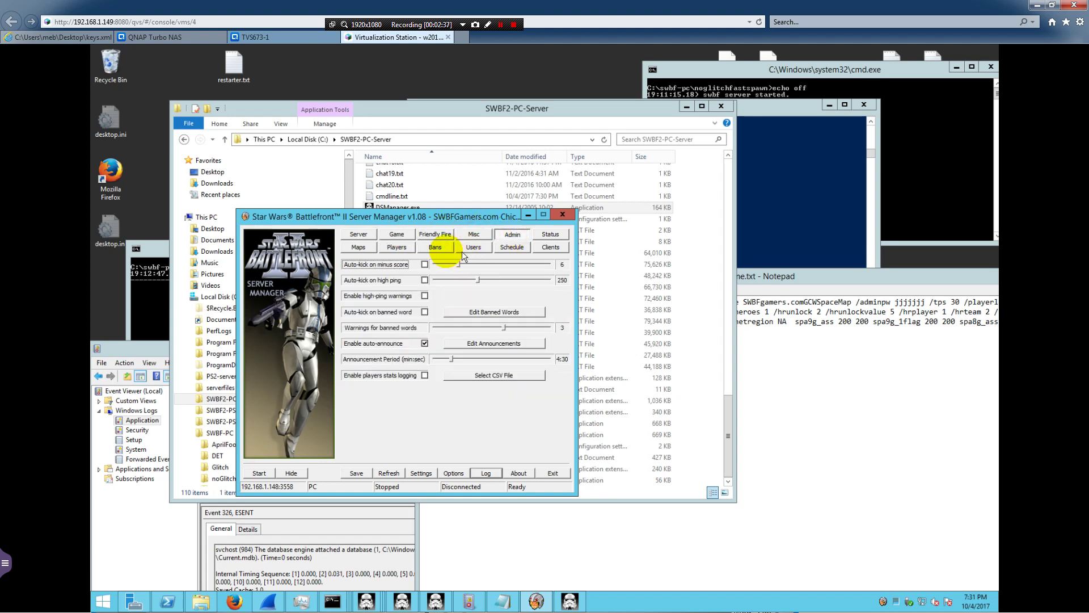
# - Review the Bans, Maps, Players, Clients and Status pages, then close the Server Manager
pyautogui.click(435, 247)
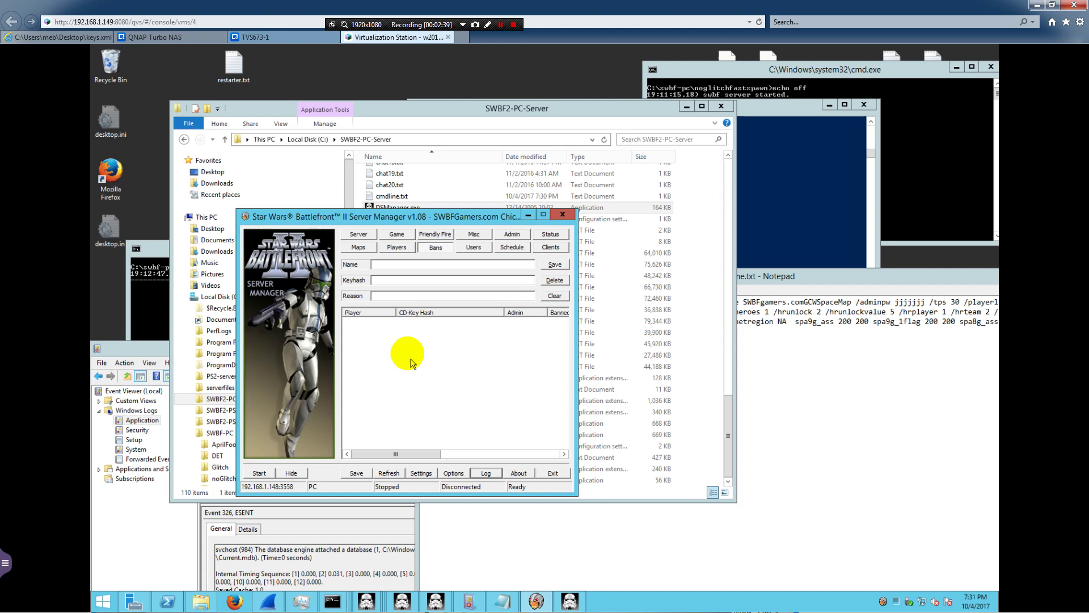
pyautogui.click(359, 247)
pyautogui.click(397, 248)
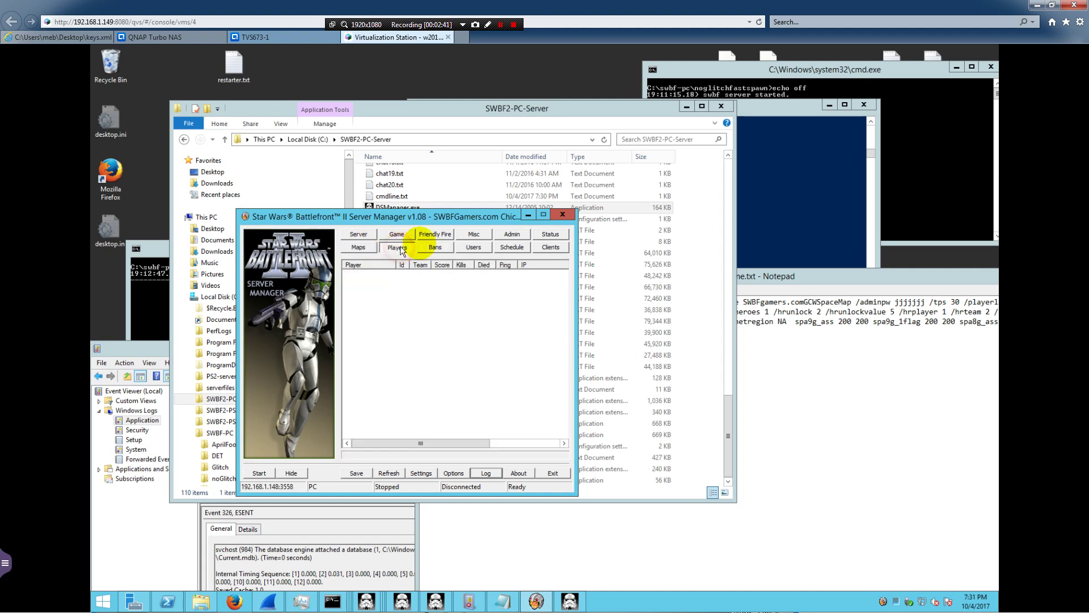
pyautogui.click(550, 248)
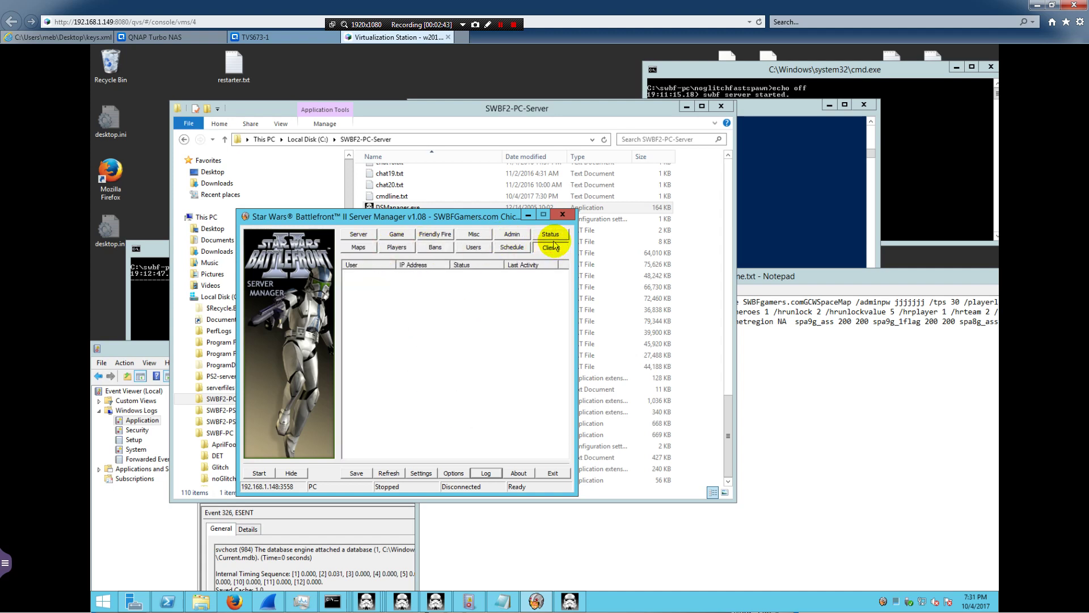
pyautogui.click(550, 235)
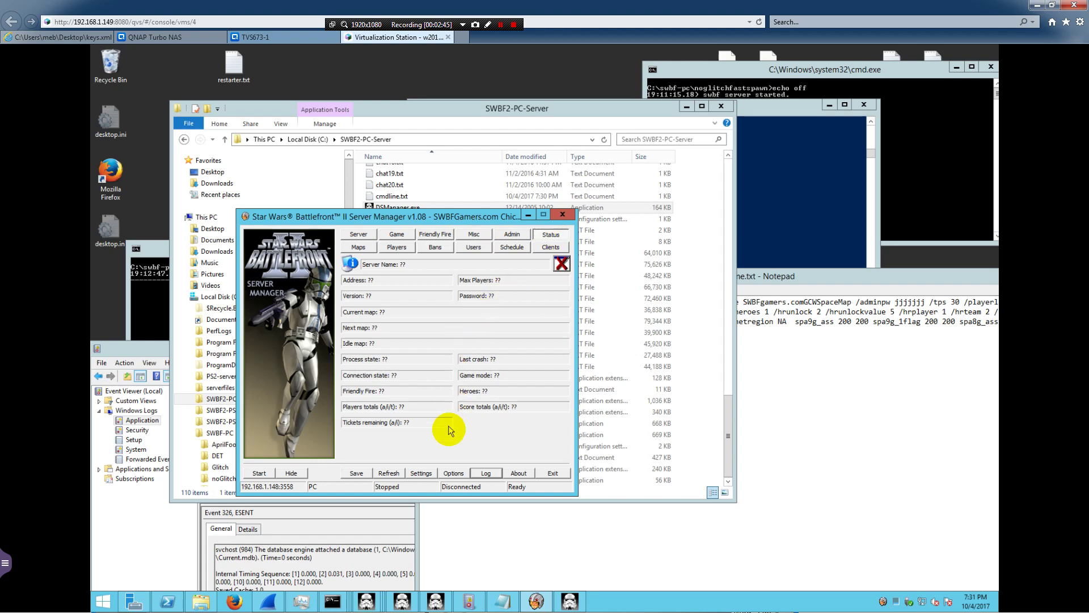
pyautogui.click(563, 216)
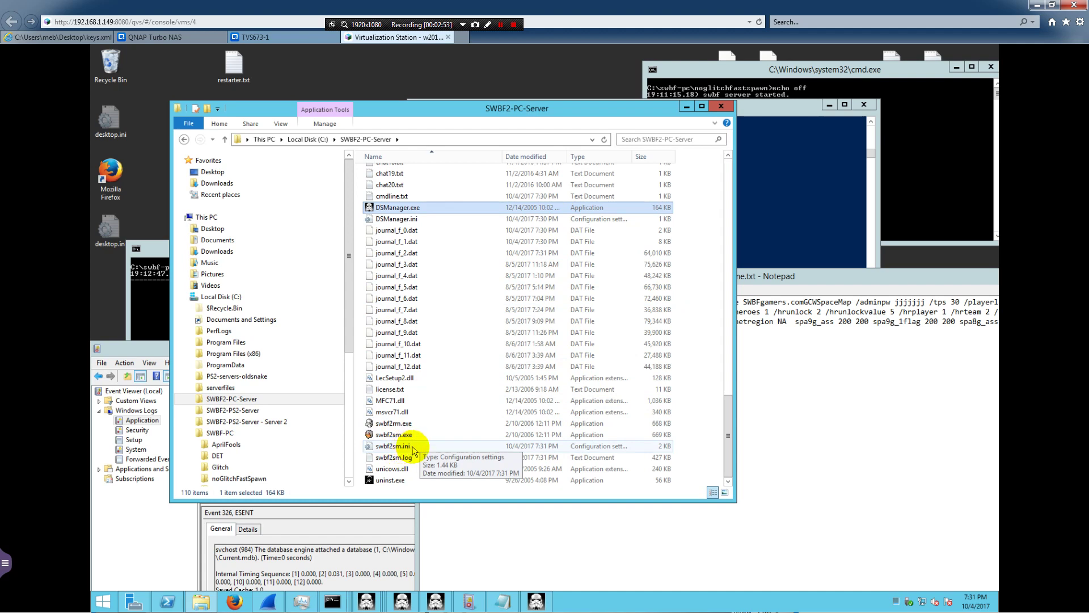
# - Move the cmdline.txt Notepad window out of the way of the server folder
pyautogui.click(778, 278)
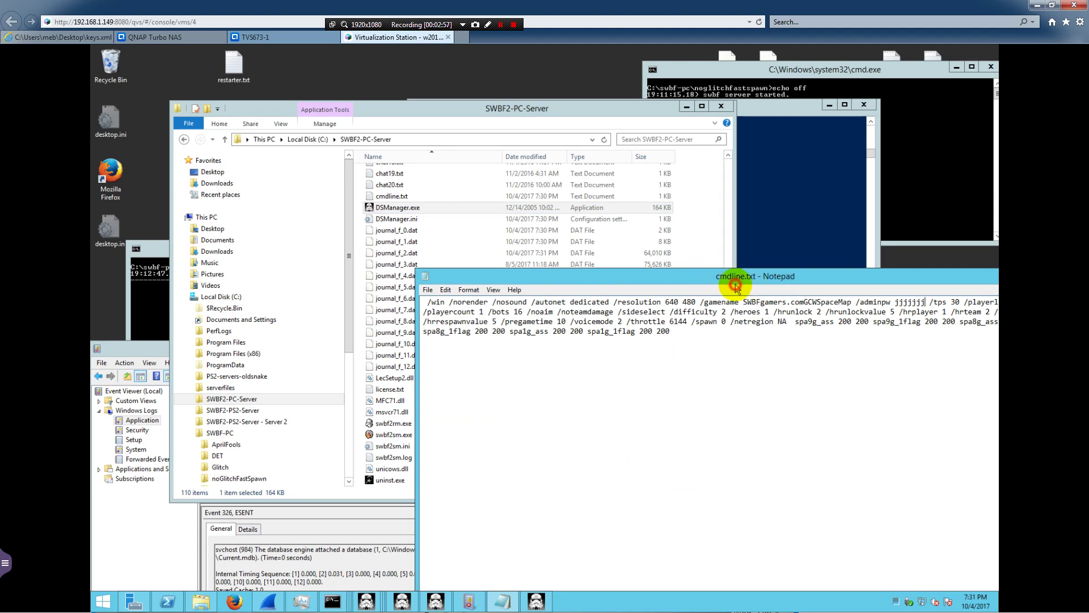
pyautogui.moveTo(735, 285); pyautogui.dragTo(501, 266)
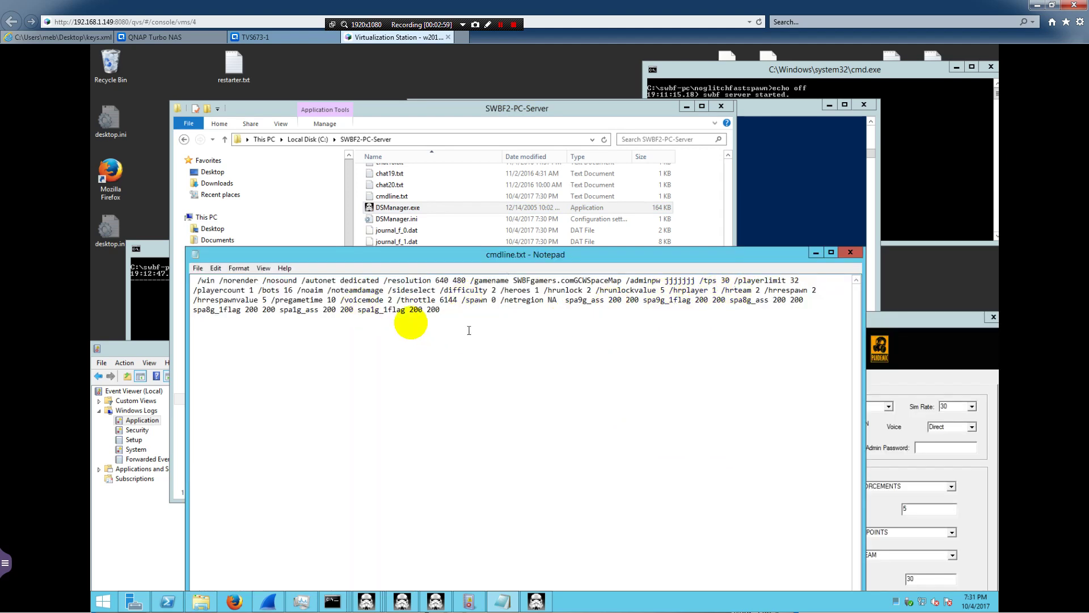
pyautogui.click(426, 254)
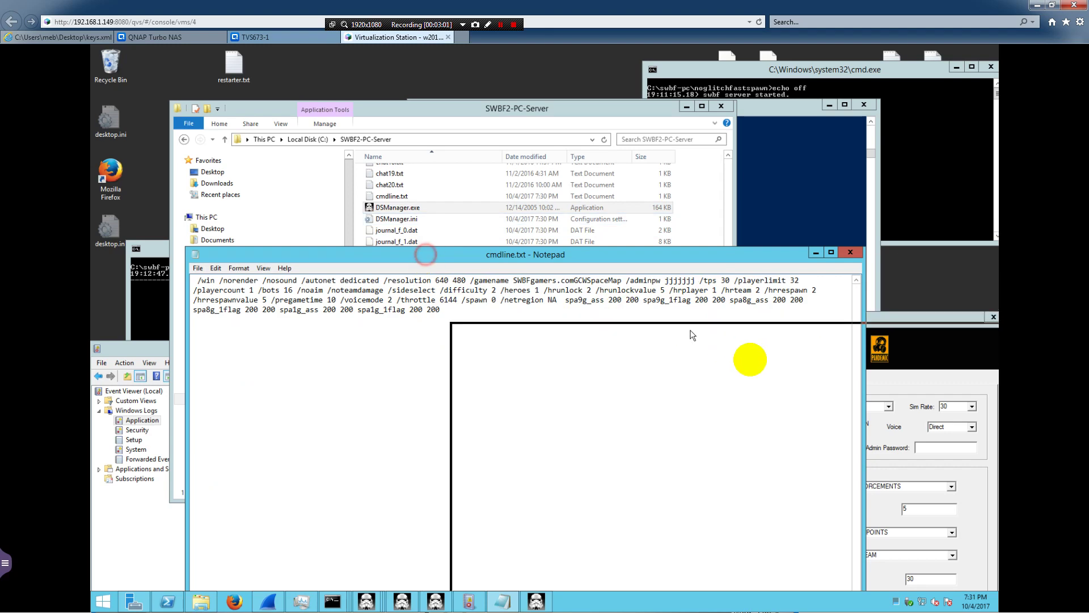
pyautogui.moveTo(692, 334); pyautogui.dragTo(805, 370)
# - Open swbf2sm.ini, scroll through its permission presets and settings, then close it
pyautogui.click(401, 447)
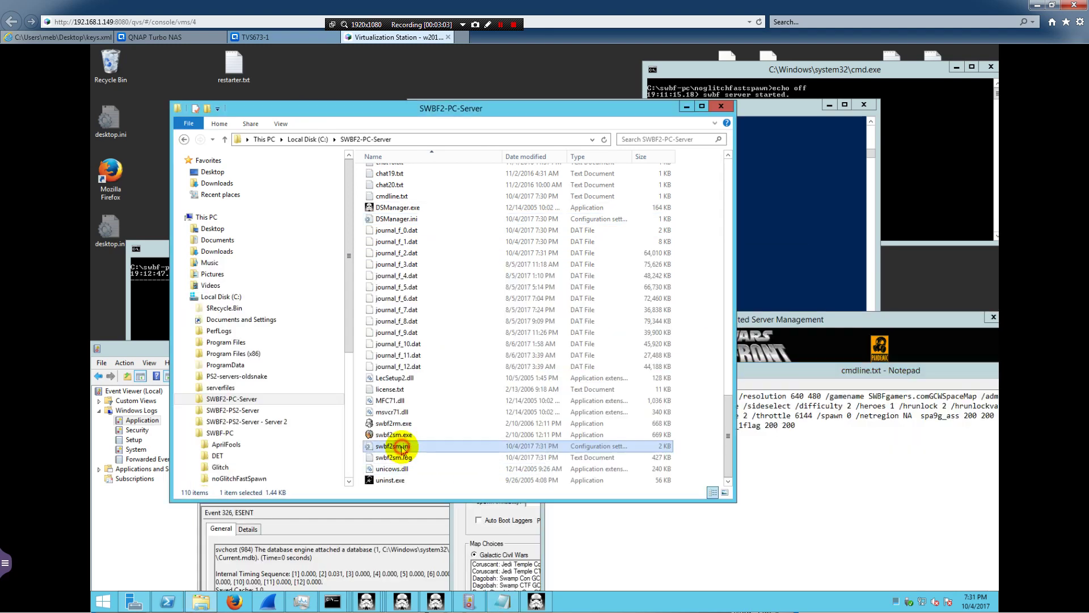
pyautogui.doubleClick(401, 446)
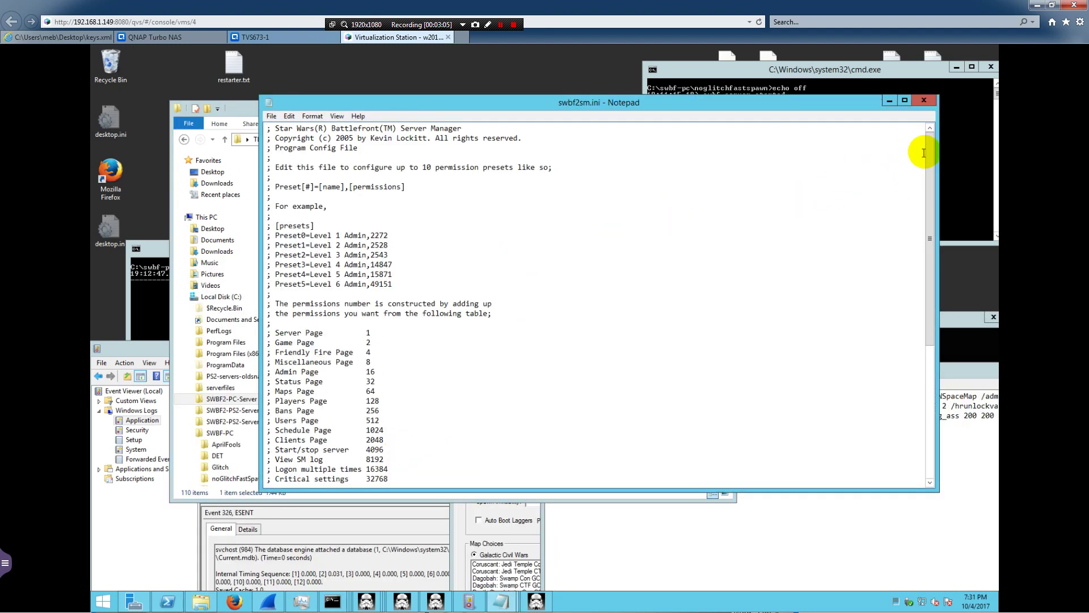
pyautogui.moveTo(924, 153); pyautogui.dragTo(944, 314)
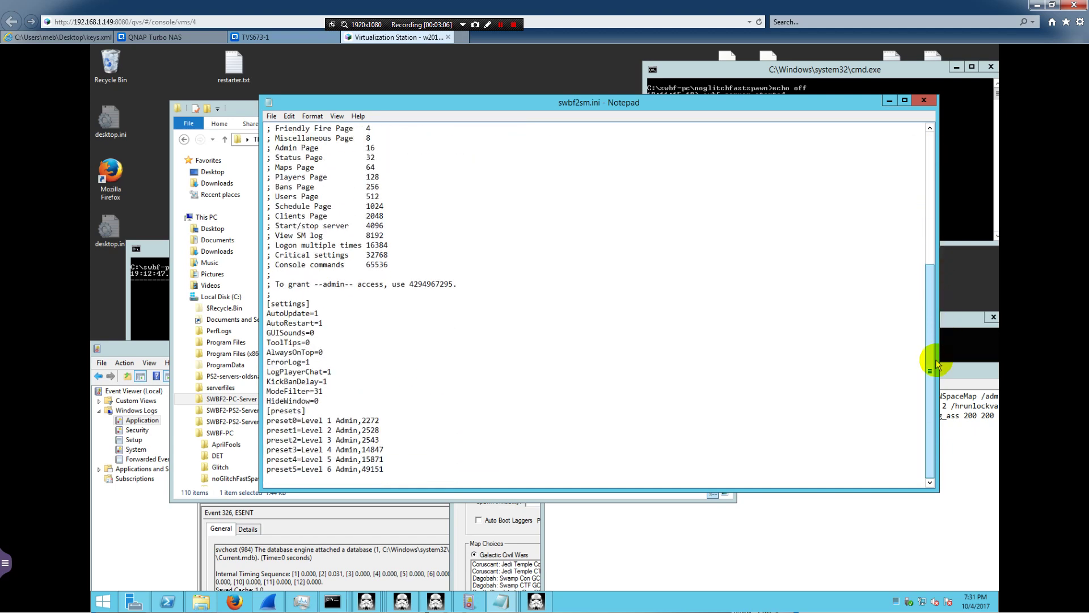
pyautogui.moveTo(937, 365); pyautogui.dragTo(929, 109)
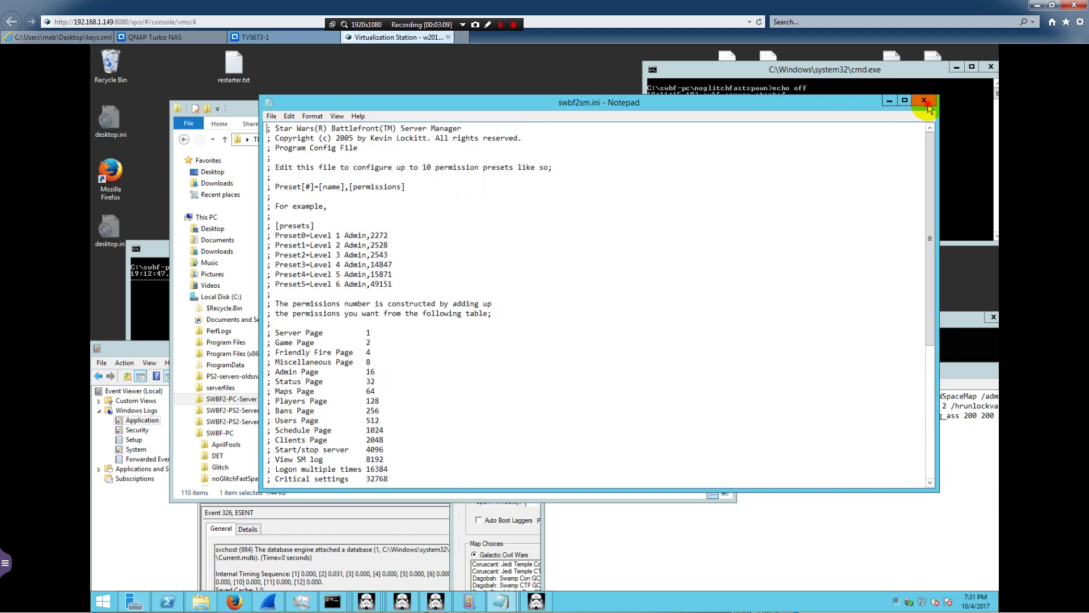
pyautogui.click(925, 103)
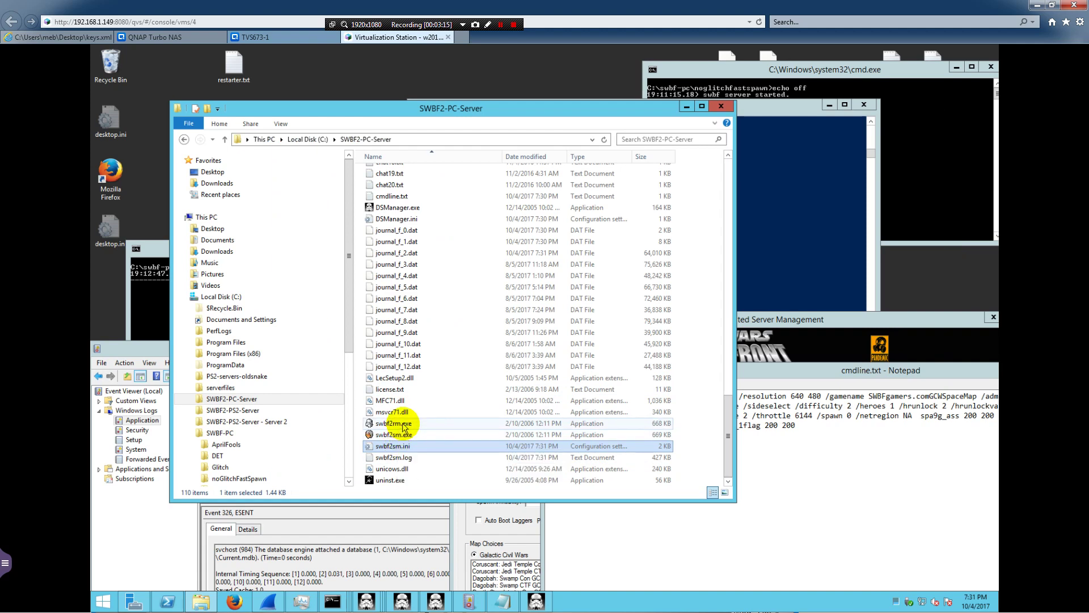
pyautogui.moveTo(405, 427)
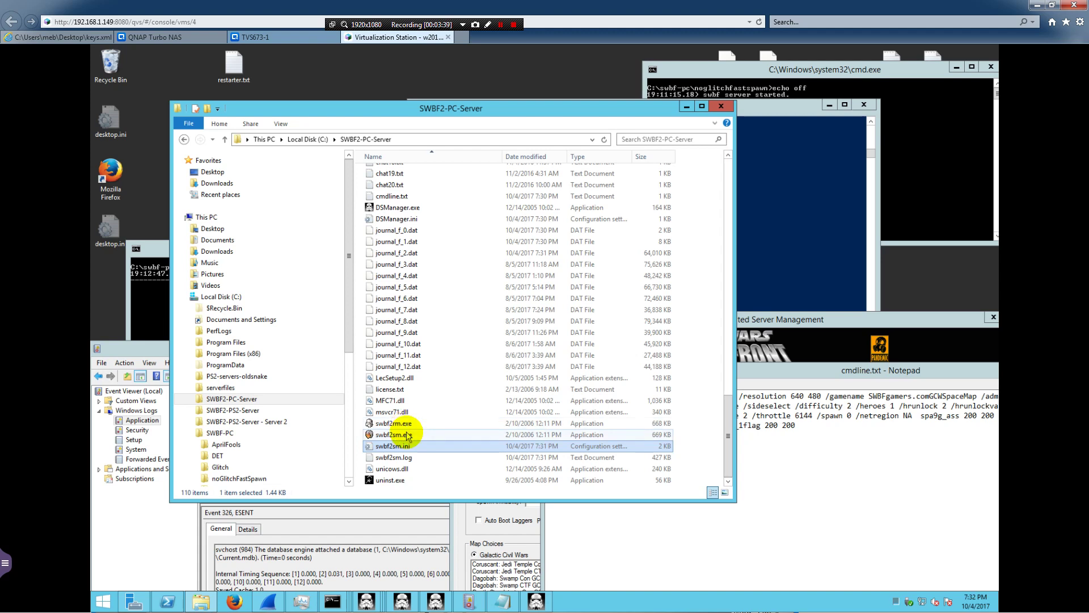
pyautogui.moveTo(406, 436)
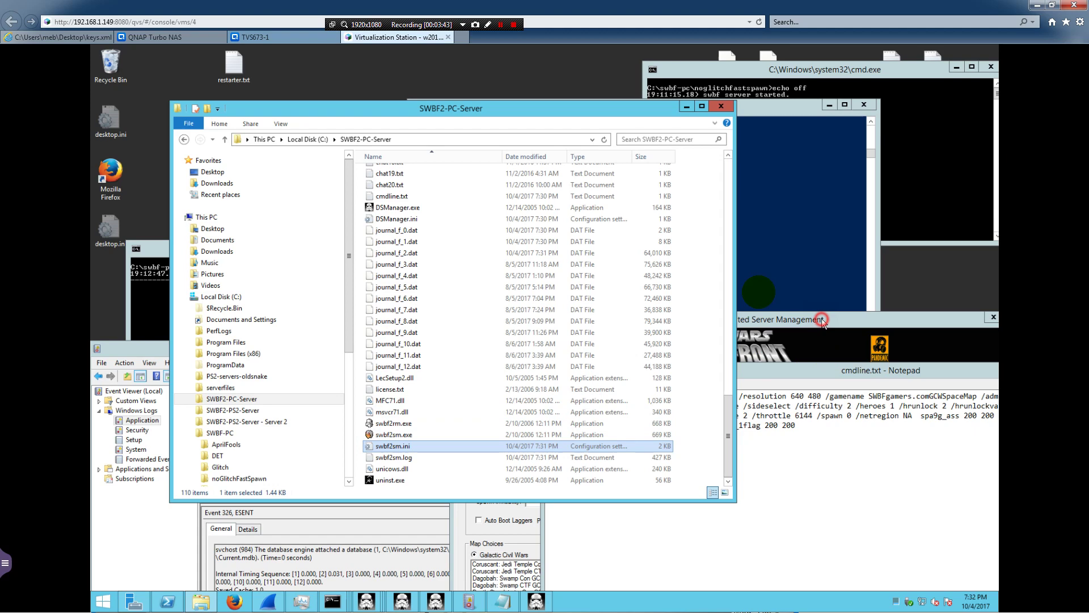
# - Drag the Dedicated Server Management window up-left in front of the Explorer file list
pyautogui.moveTo(821, 321); pyautogui.dragTo(523, 216)
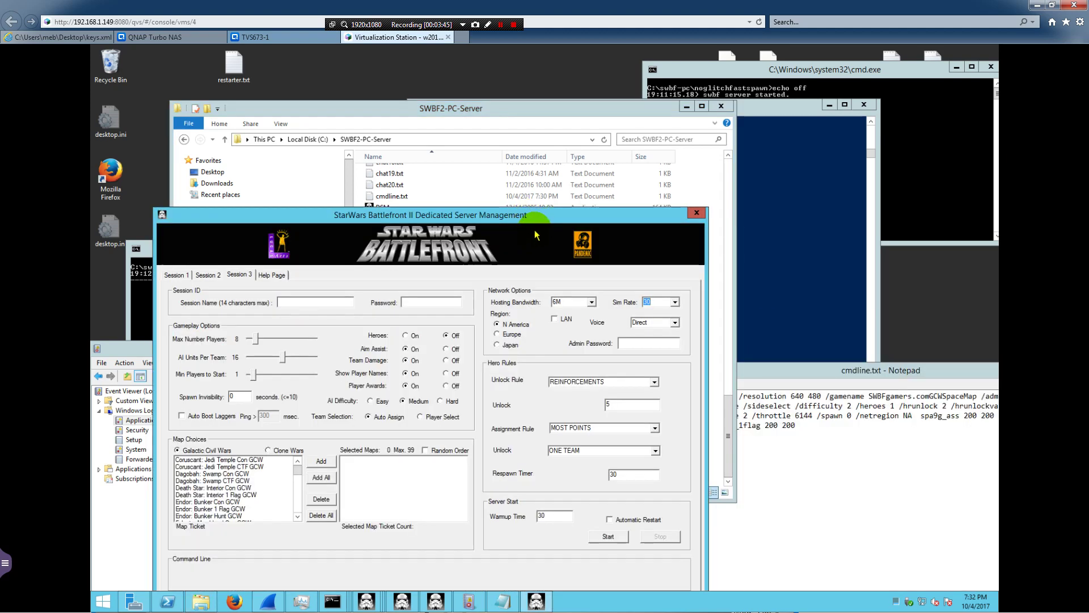